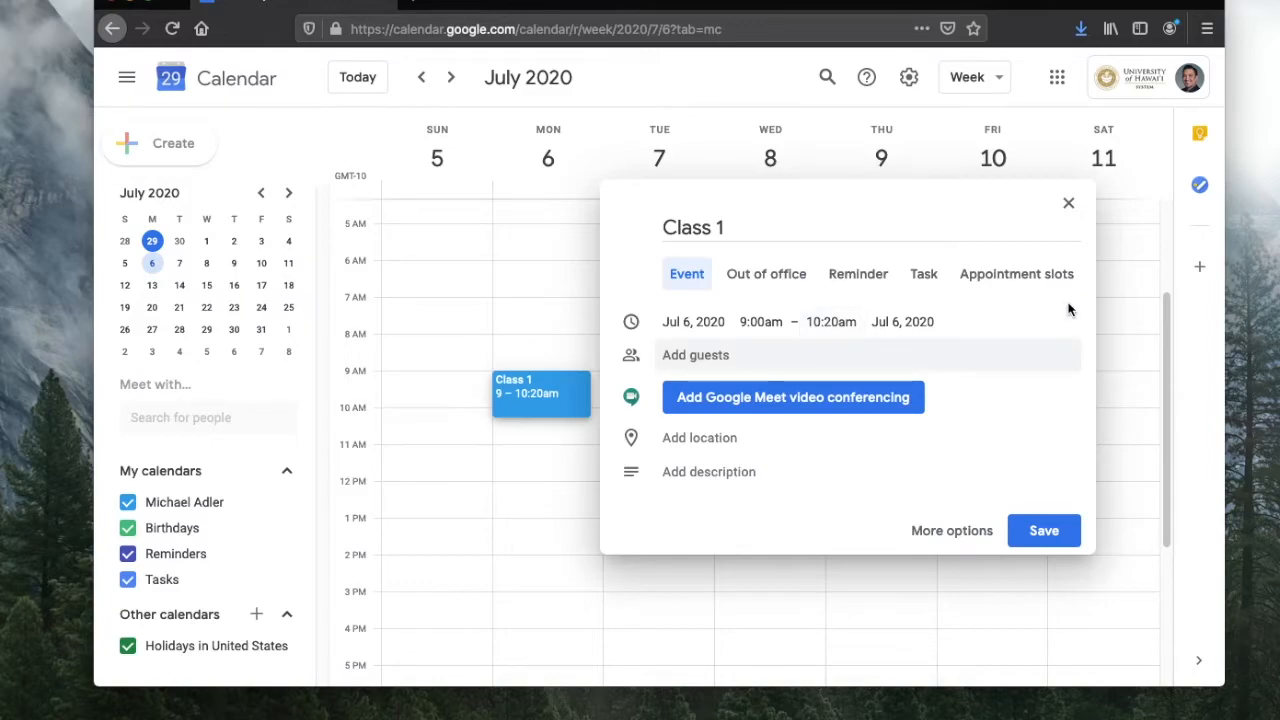
Add the guest's e-mail address to the Class 1 event on July 6, choosing the suggested contact
{"action": "left_click", "coordinate": [719, 352]}
{"action": "type", "text": "madl"}
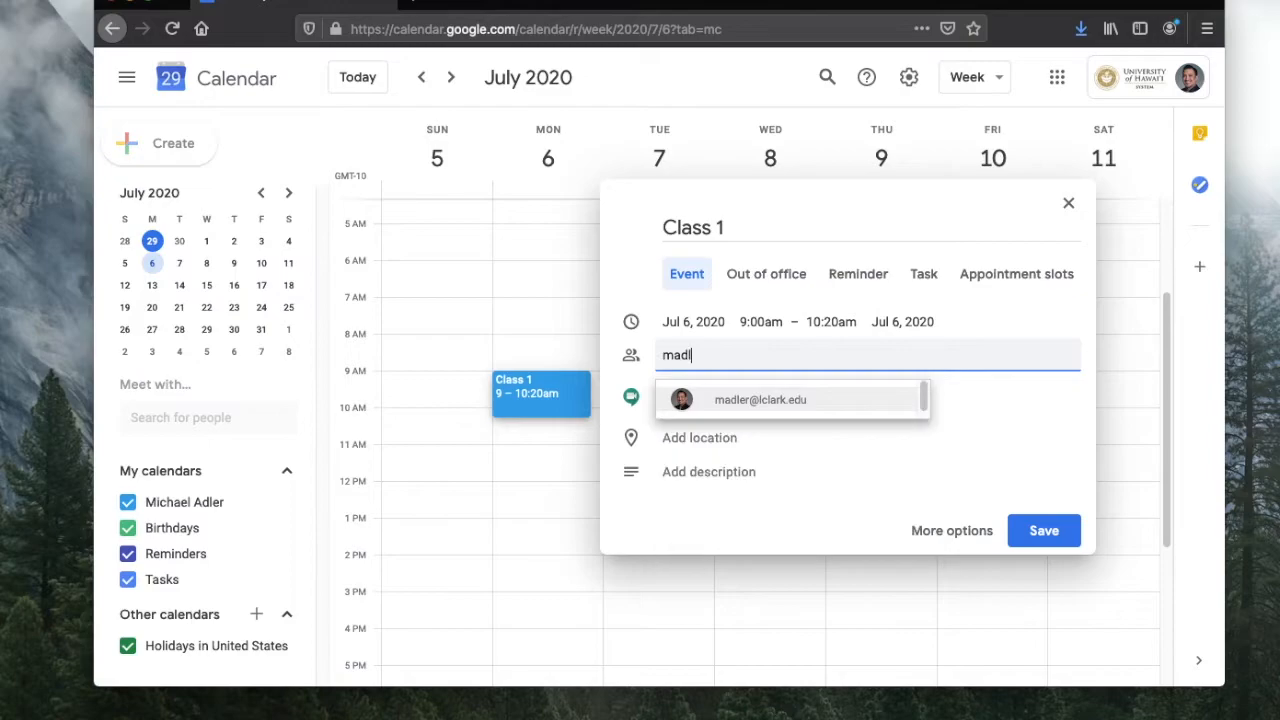
{"action": "left_click", "coordinate": [735, 403]}
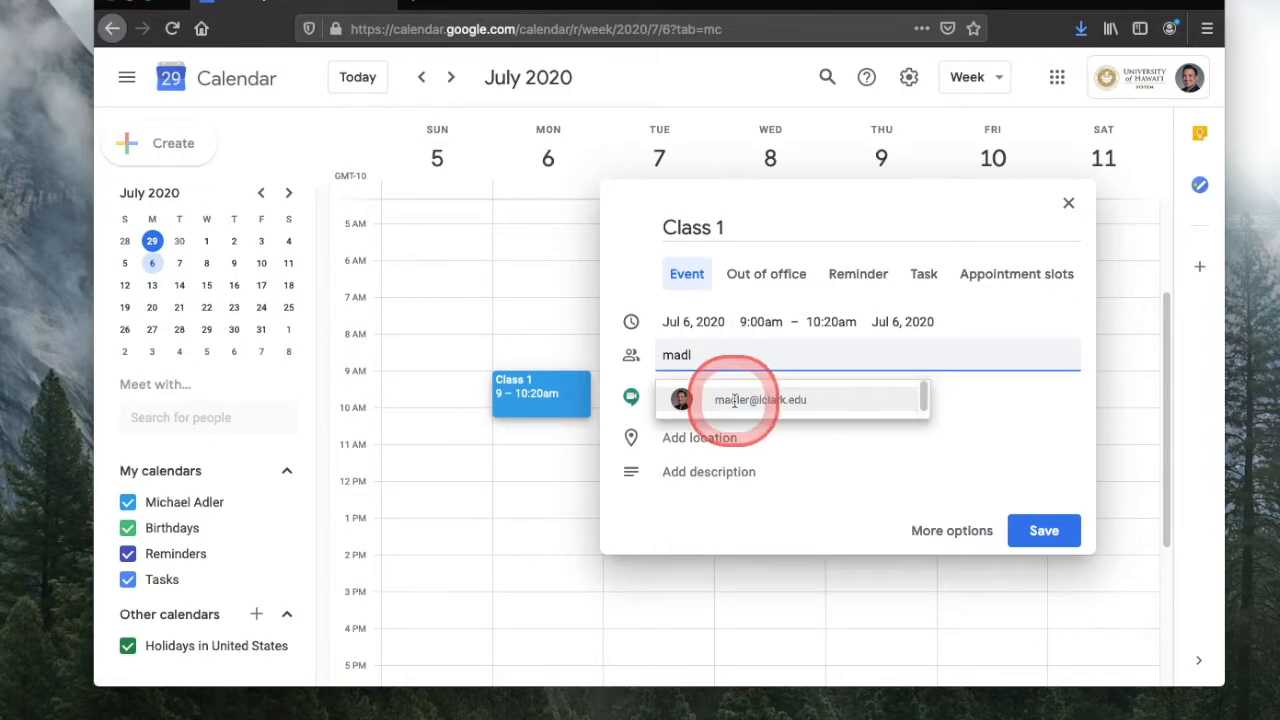
{"action": "left_click", "coordinate": [1083, 556]}
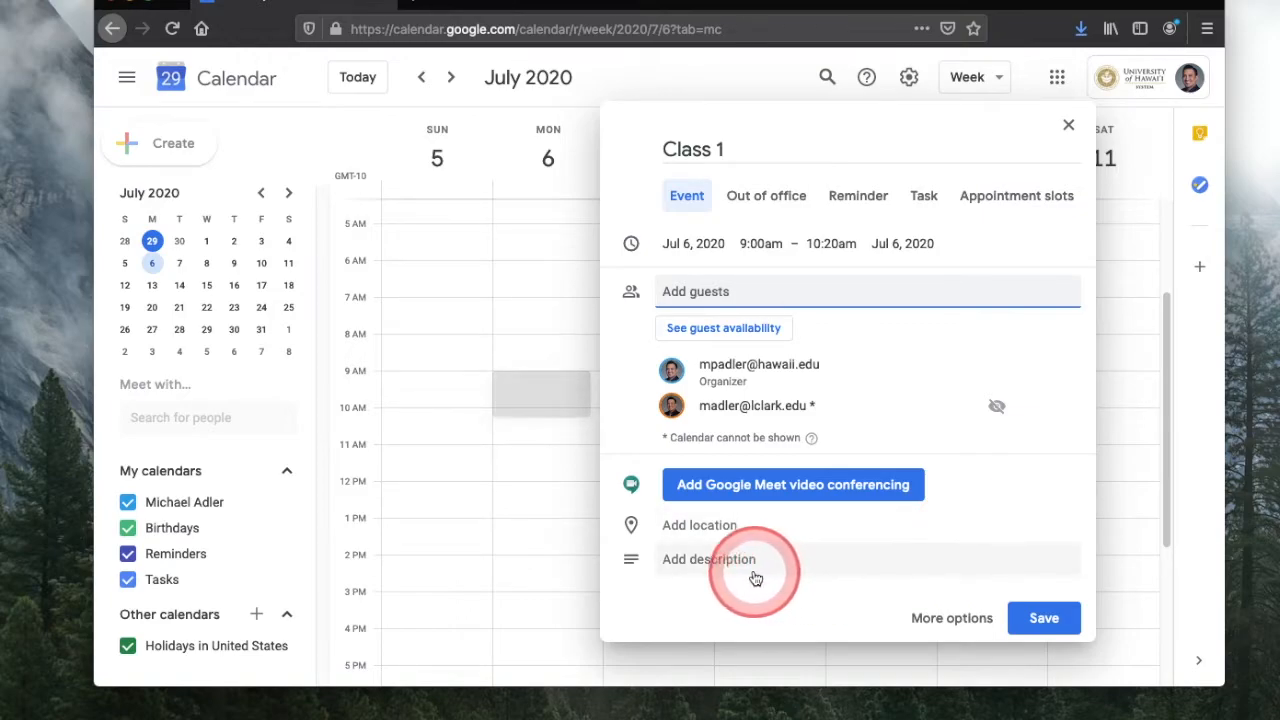
Paste the Zoom meeting link into the event description and set the location to University of Hawaiʻi — West Oʻahu
{"action": "left_click", "coordinate": [706, 572]}
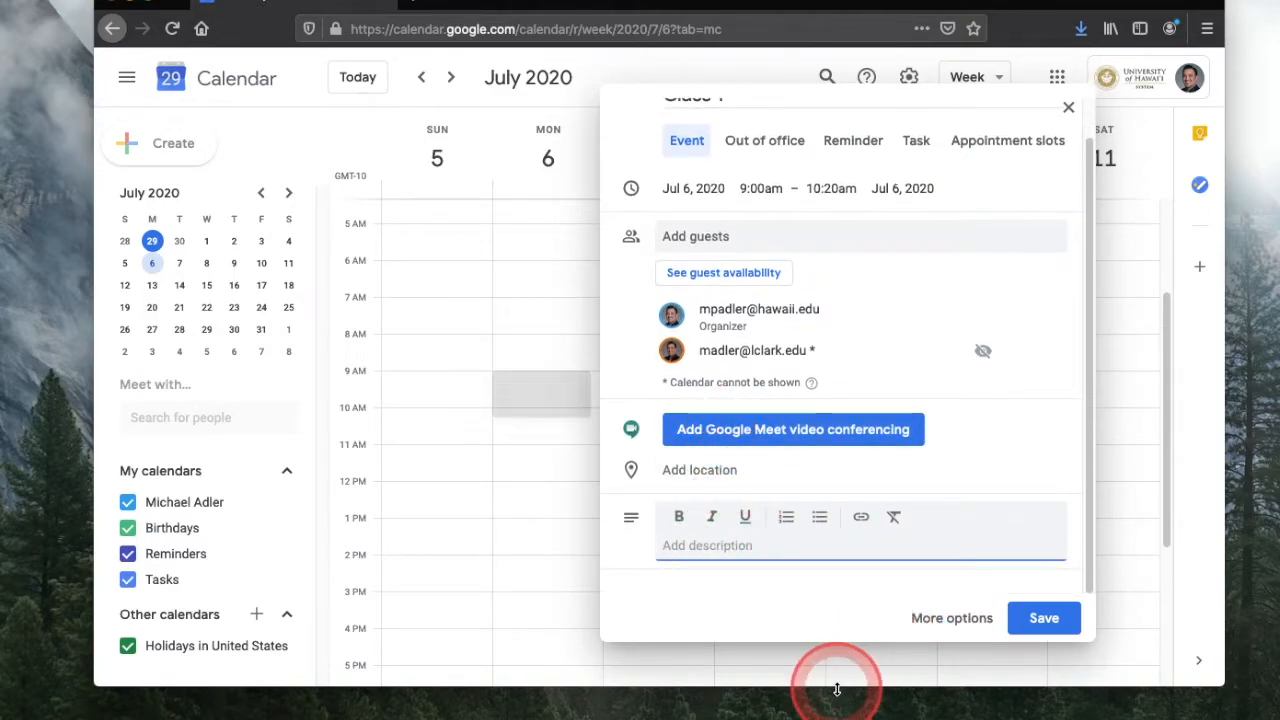
{"action": "key", "text": "super+v"}
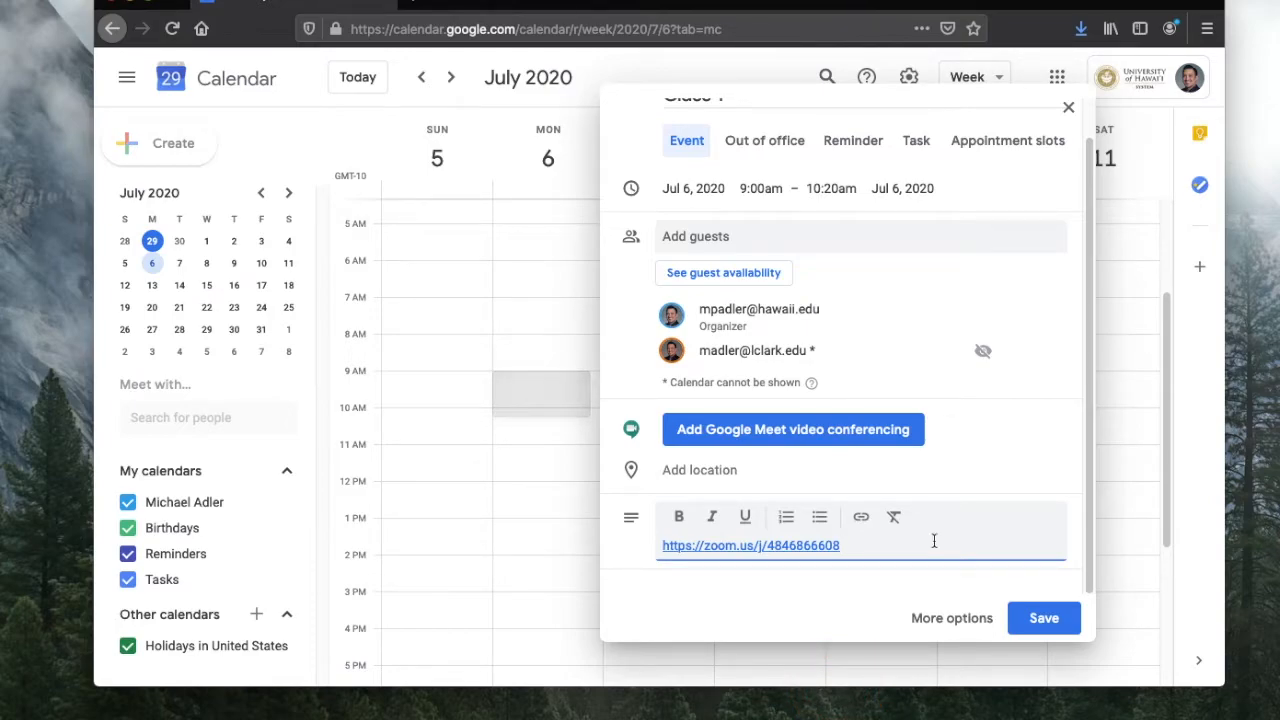
{"action": "left_click", "coordinate": [678, 474]}
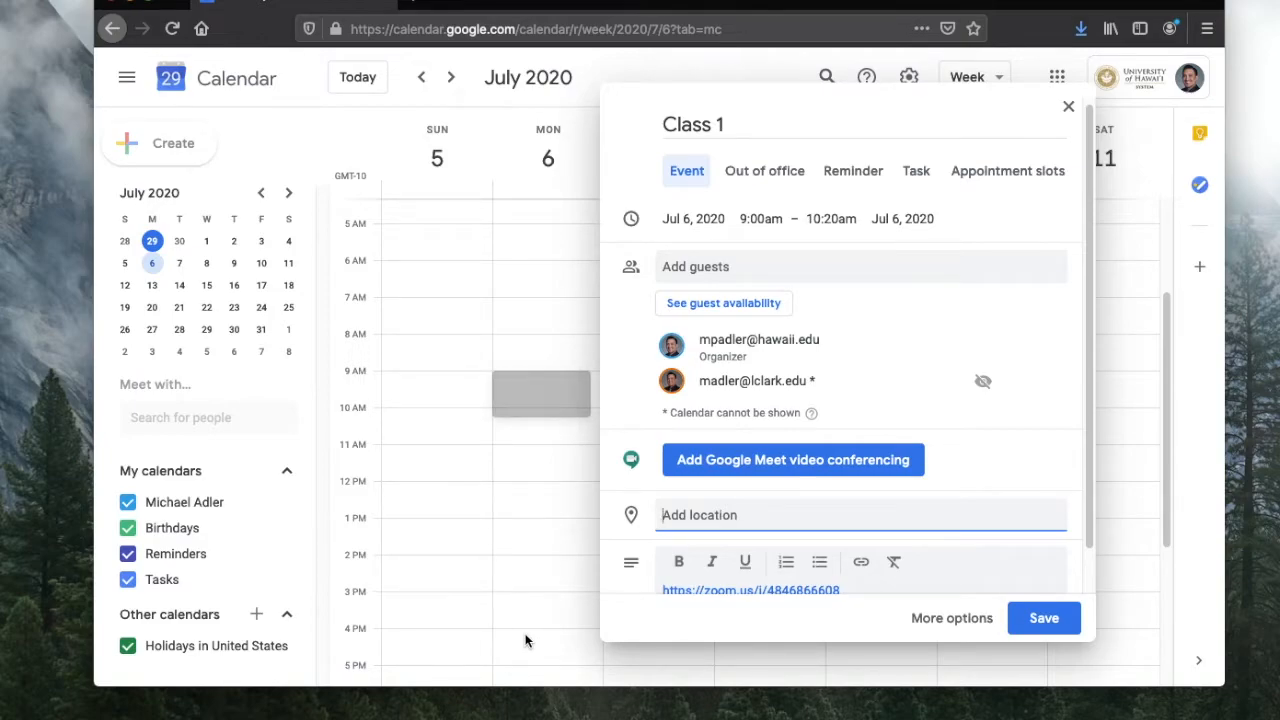
{"action": "type", "text": "university"}
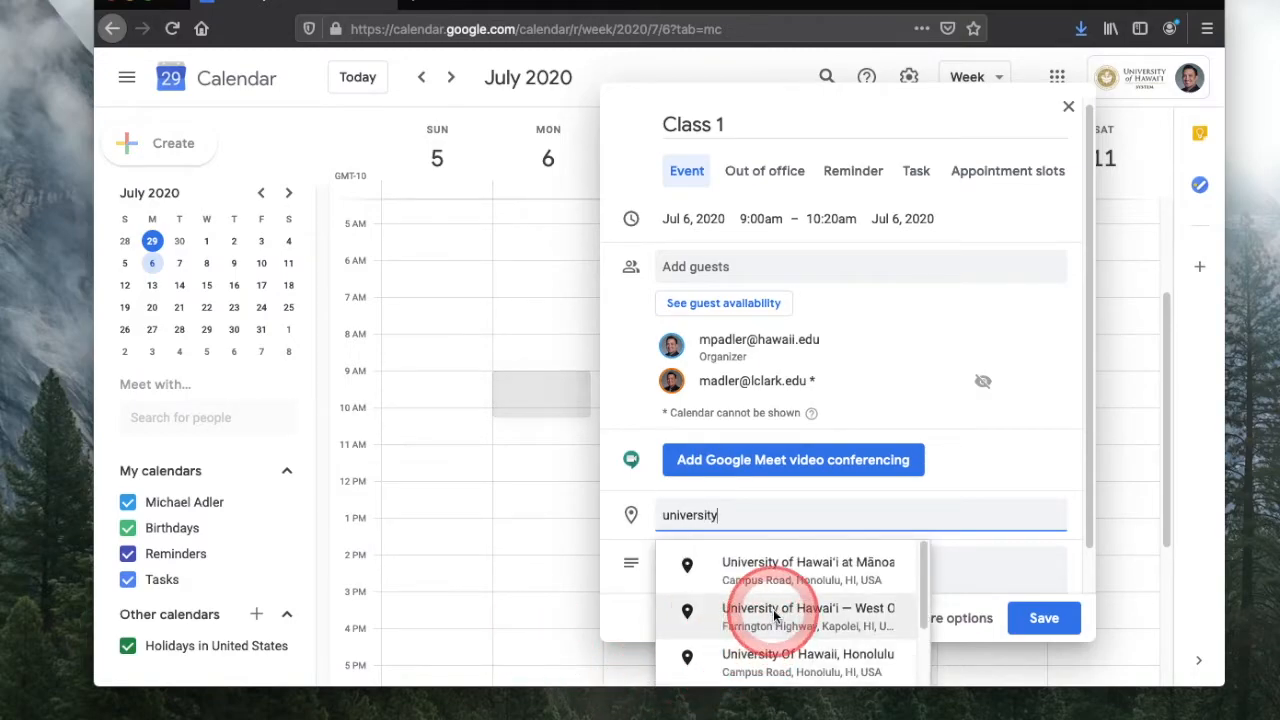
{"action": "left_click", "coordinate": [772, 612]}
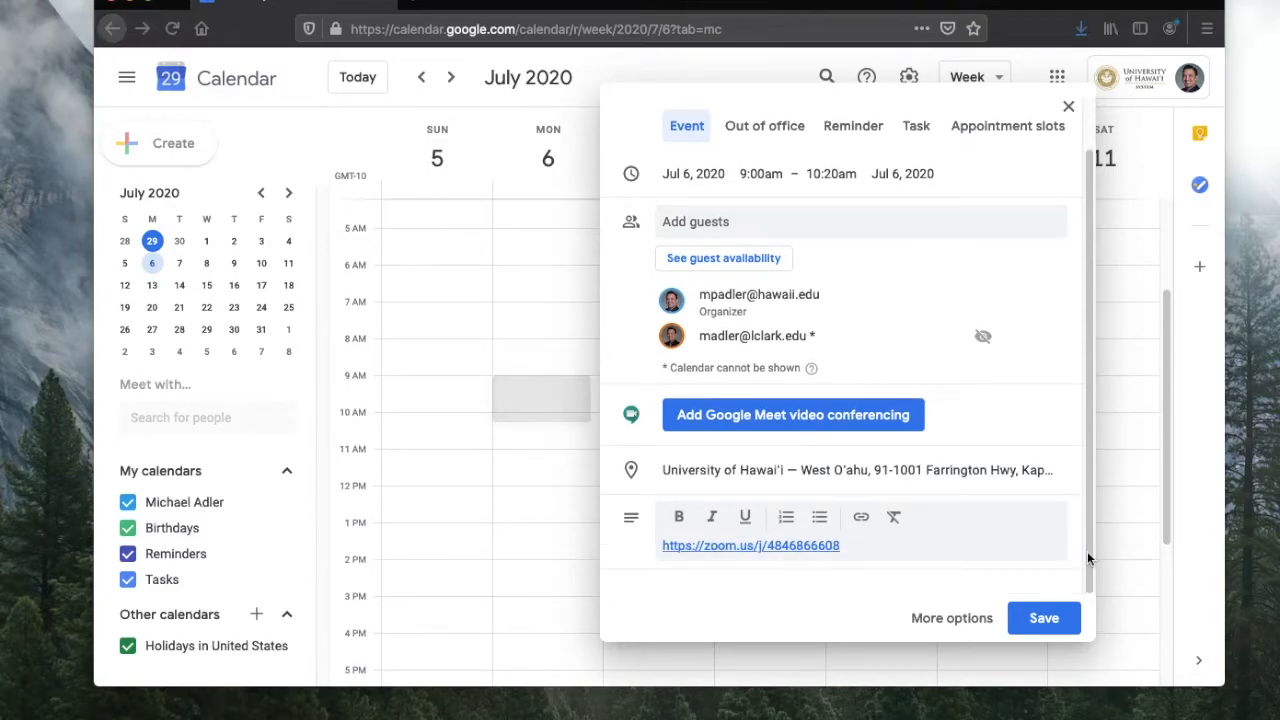
Open the event's full options and set a custom recurrence of every 1 week on Monday and Wednesday
{"action": "left_click", "coordinate": [955, 619]}
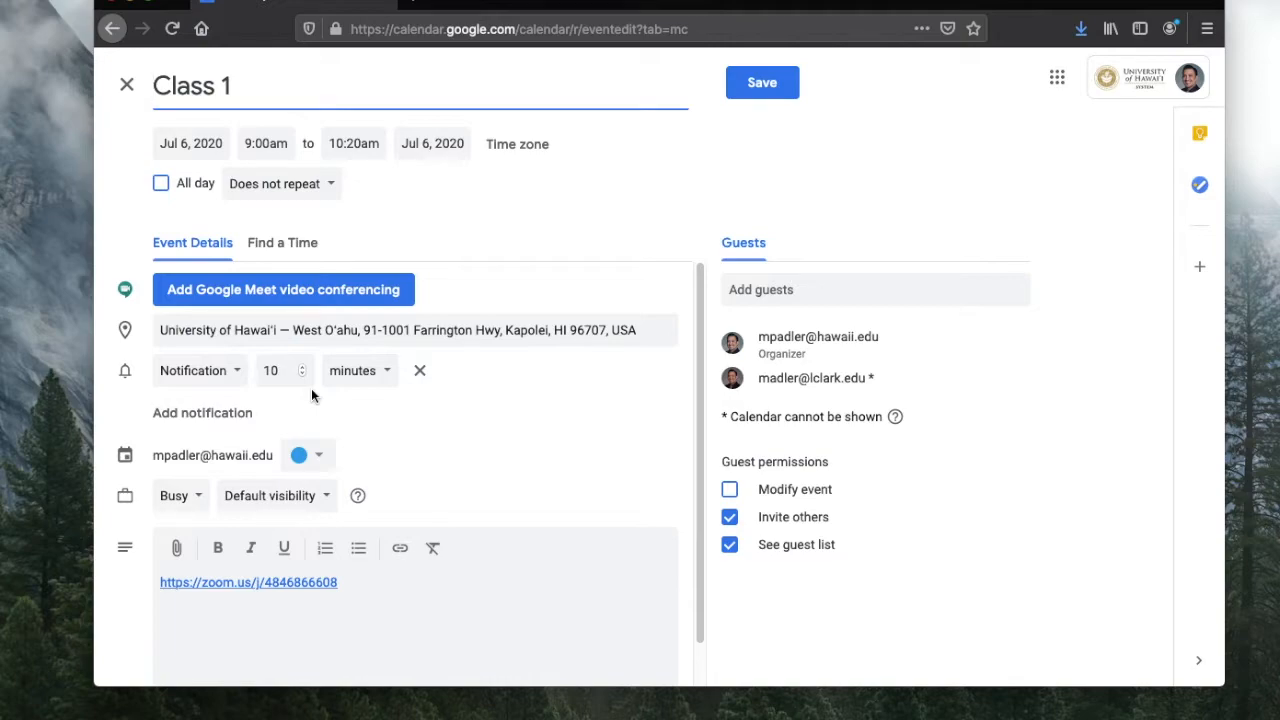
{"action": "left_click", "coordinate": [530, 240]}
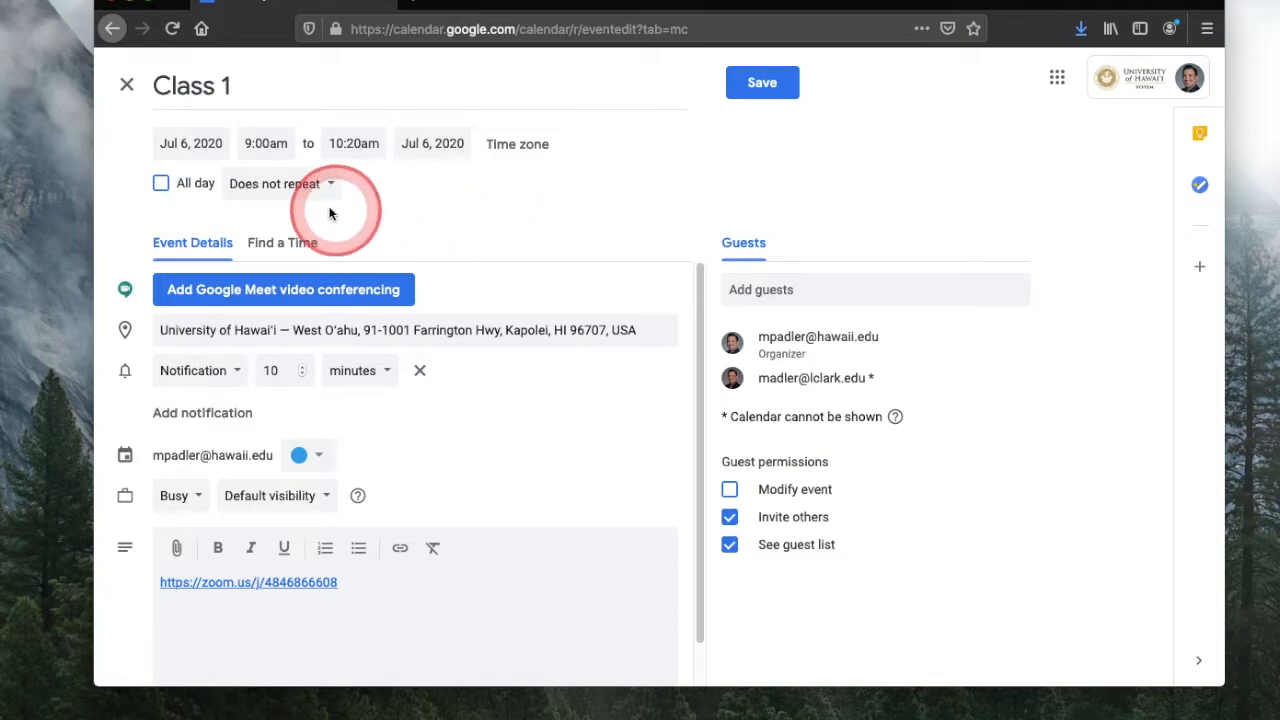
{"action": "left_click", "coordinate": [268, 186]}
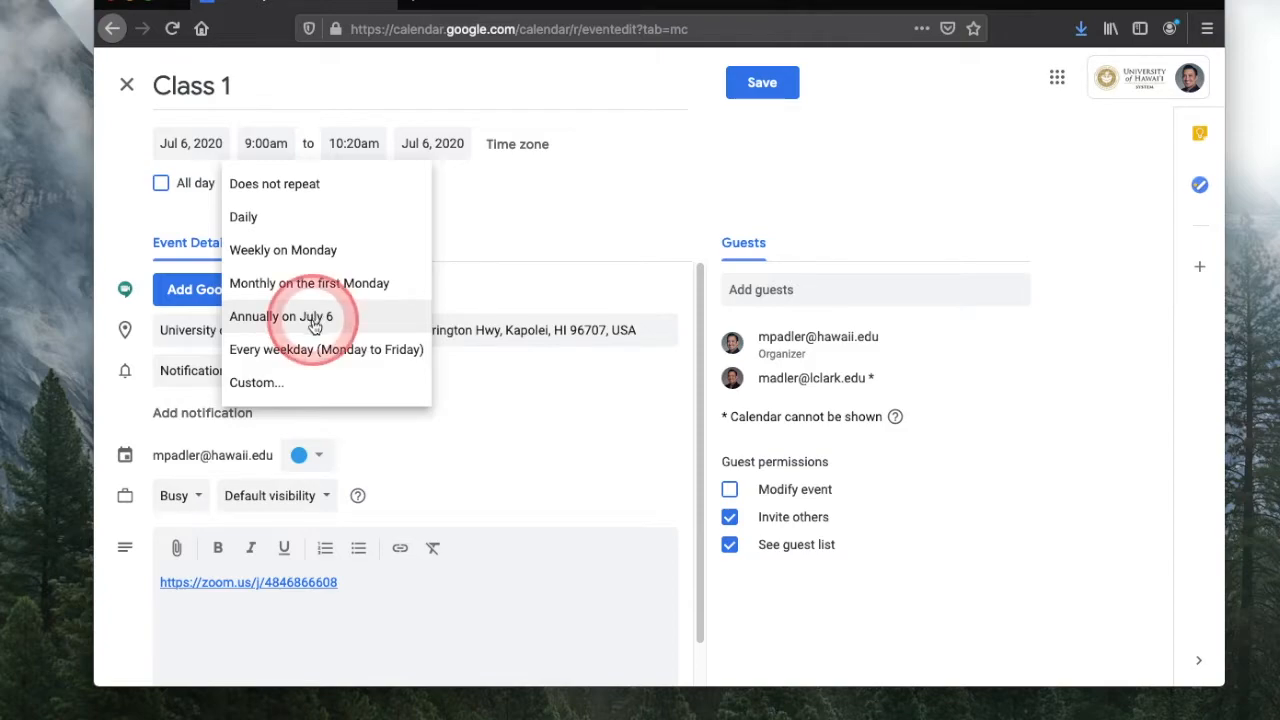
{"action": "left_click", "coordinate": [256, 384]}
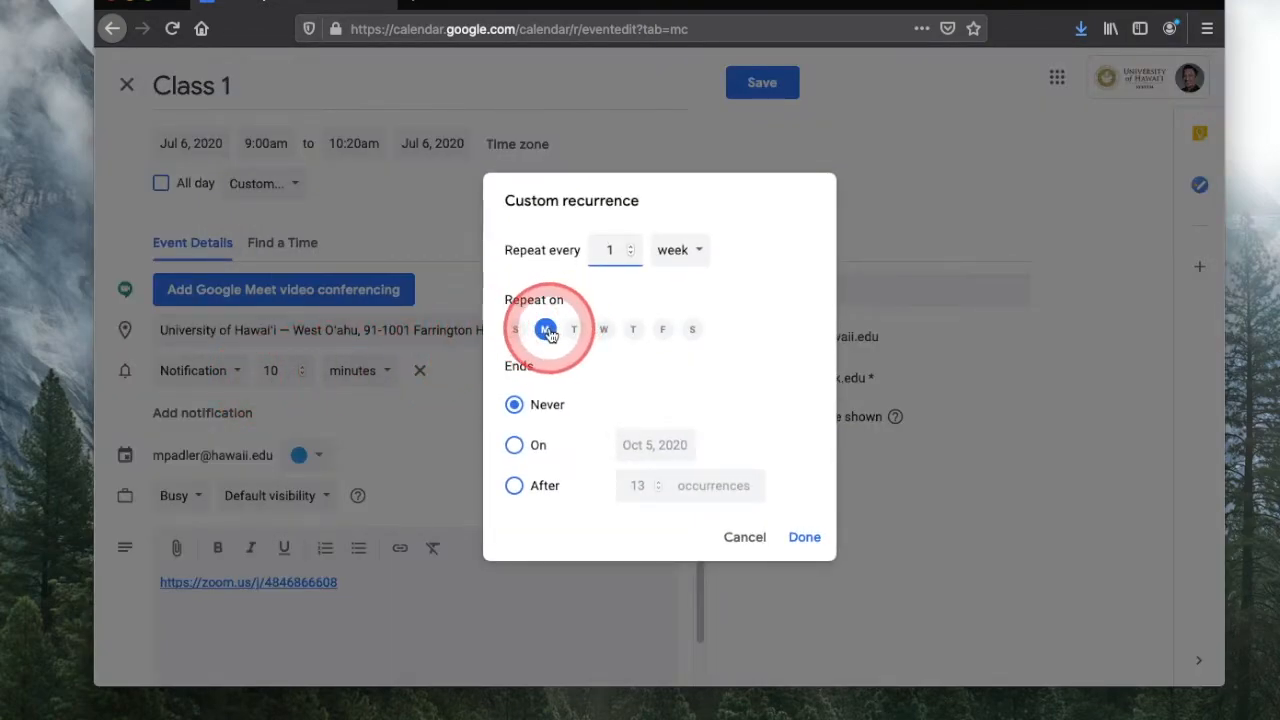
{"action": "left_click", "coordinate": [603, 330]}
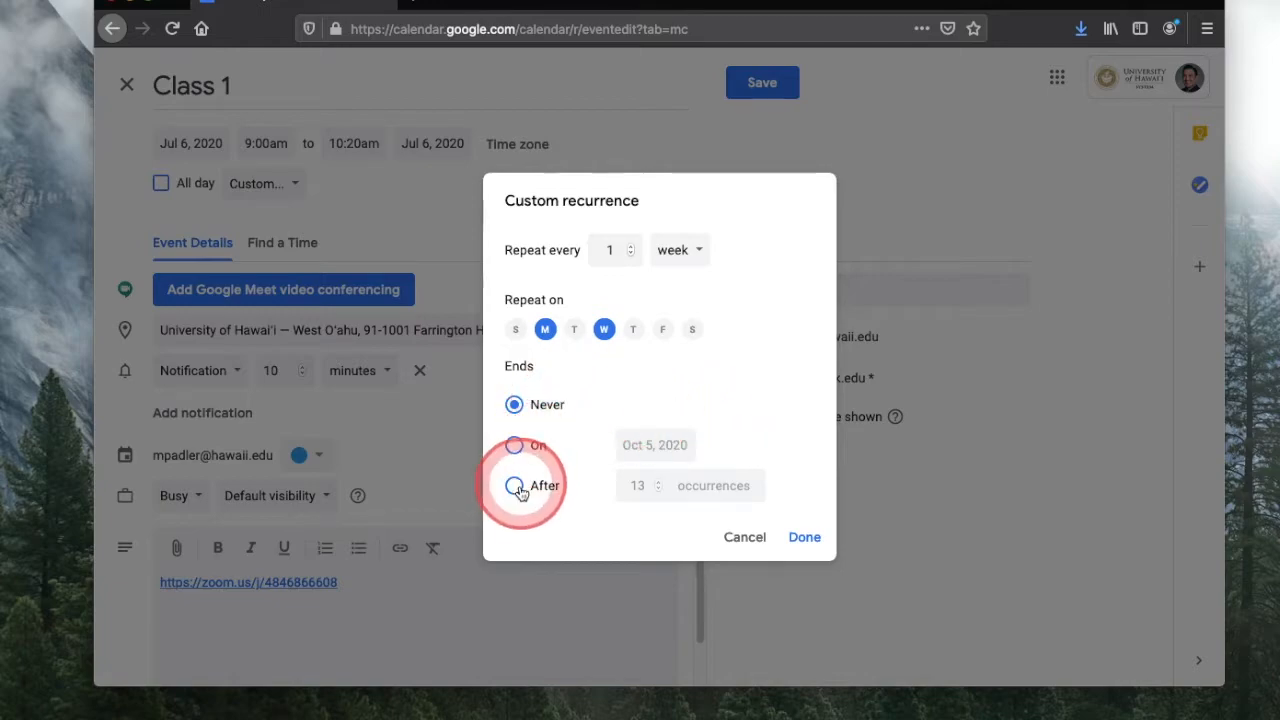
Make the custom recurrence end on Aug 14, 2020 and apply it to the event
{"action": "left_click", "coordinate": [516, 447]}
{"action": "left_click", "coordinate": [627, 447]}
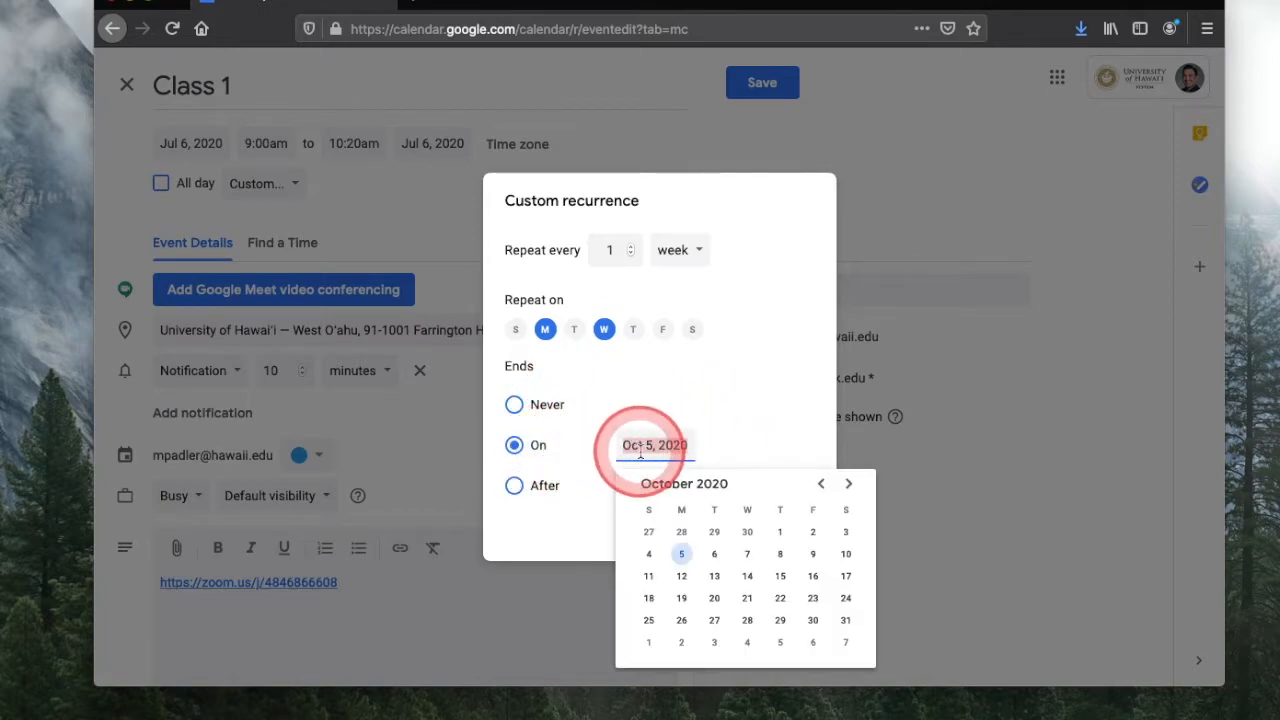
{"action": "type", "text": "aug"}
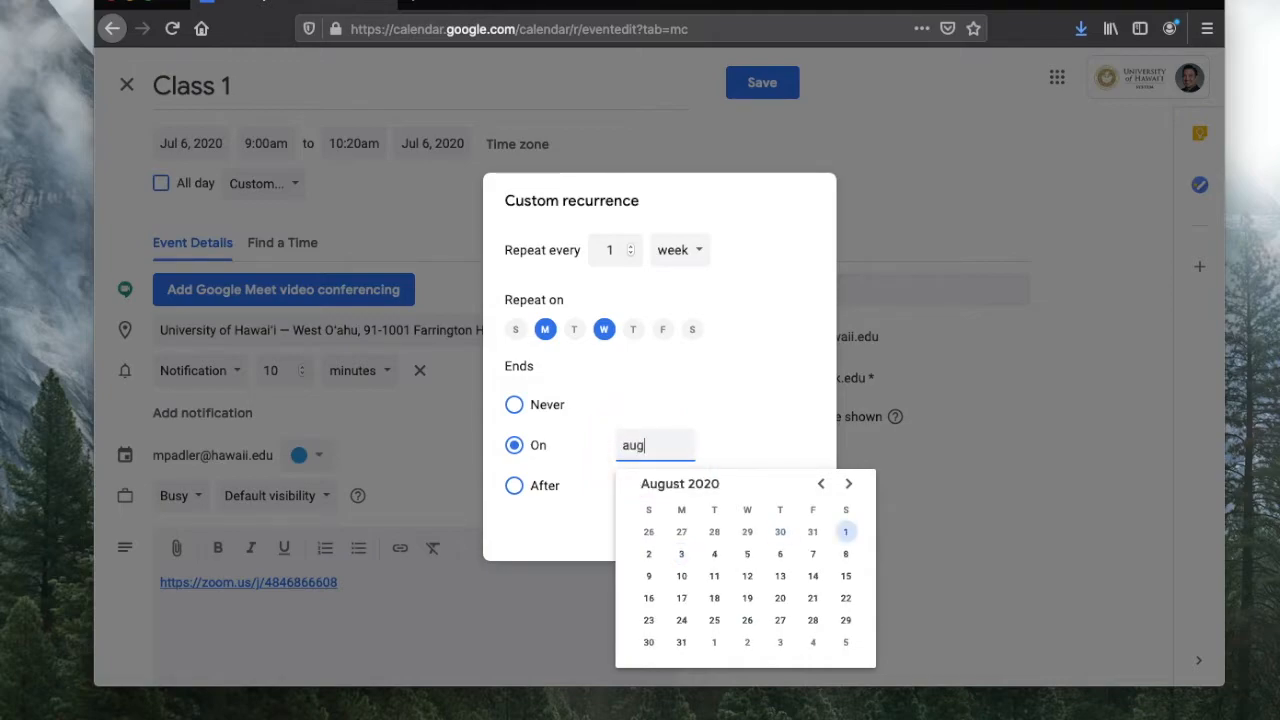
{"action": "left_click", "coordinate": [814, 574]}
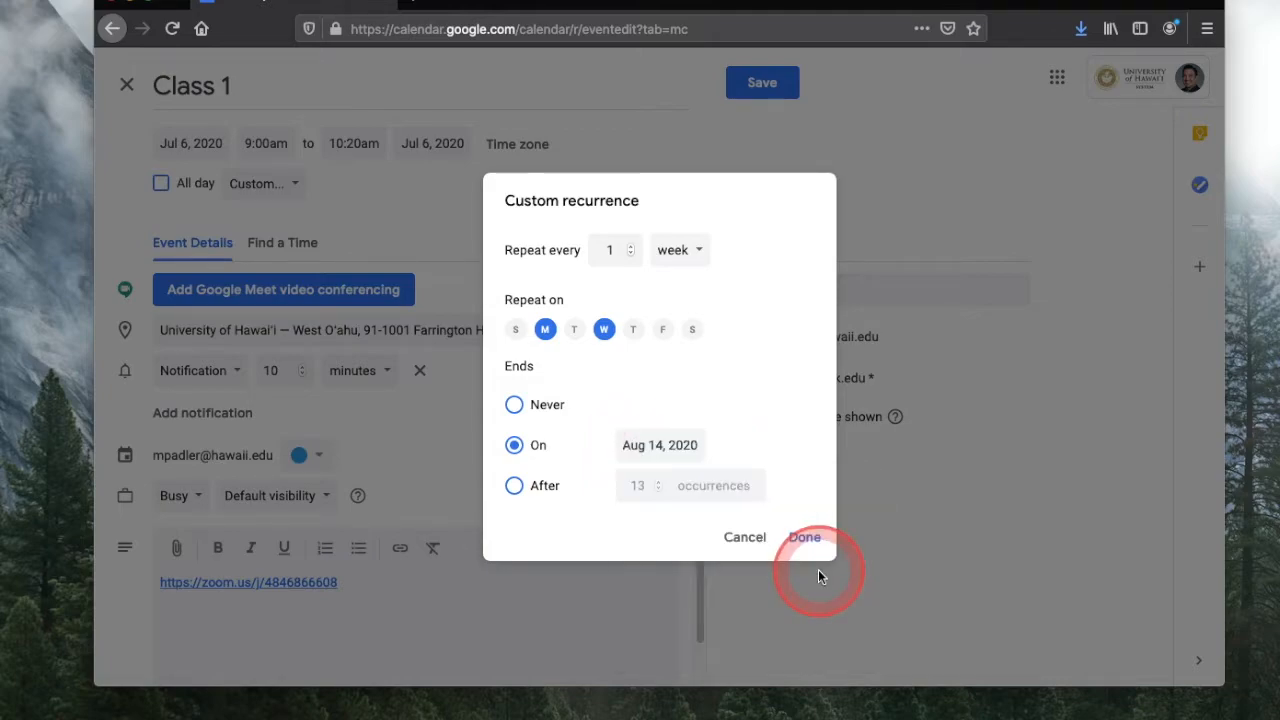
{"action": "left_click", "coordinate": [805, 540]}
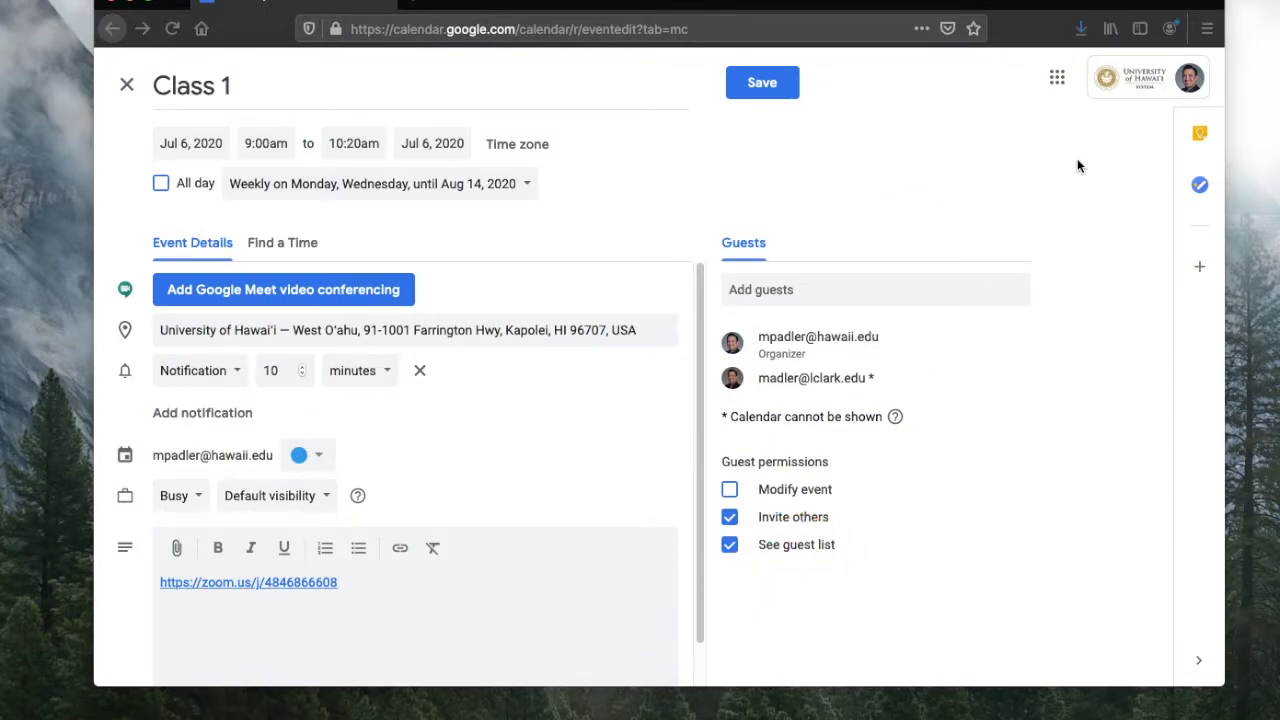
Save the recurring Class 1 event and send the invitation e-mails, including to the guest outside the organization
{"action": "left_click", "coordinate": [1077, 162]}
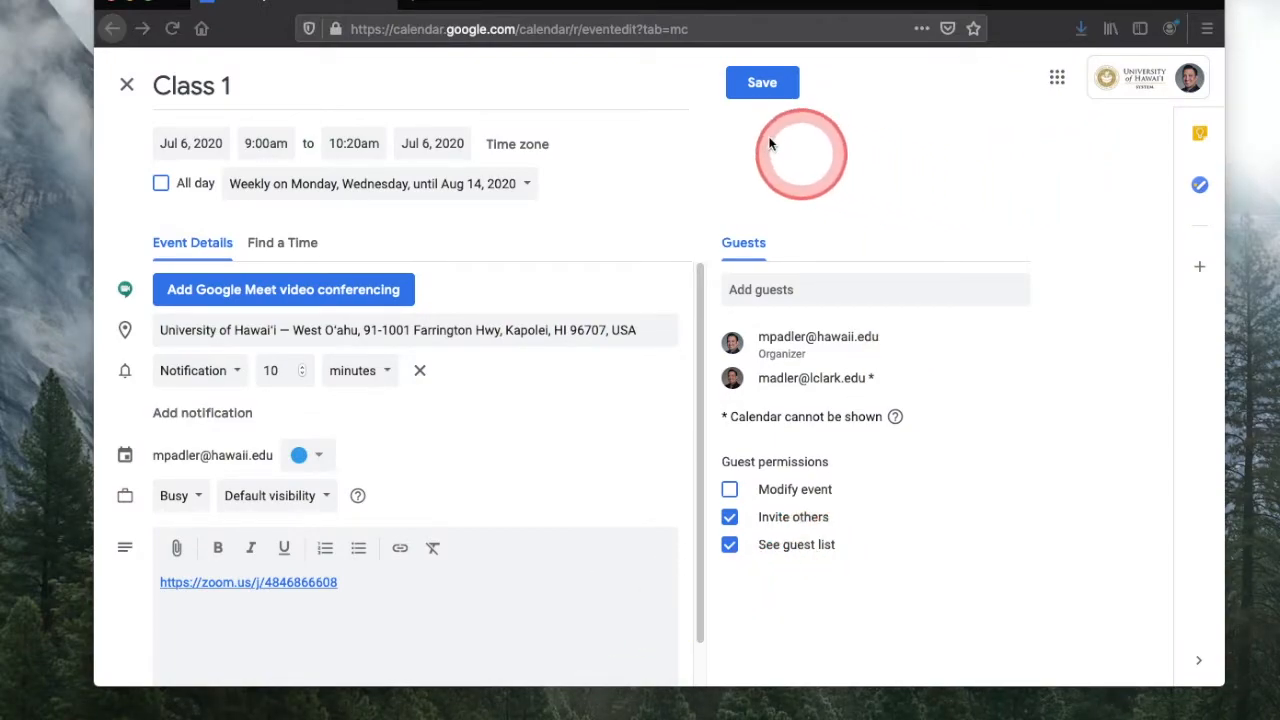
{"action": "left_click", "coordinate": [758, 86]}
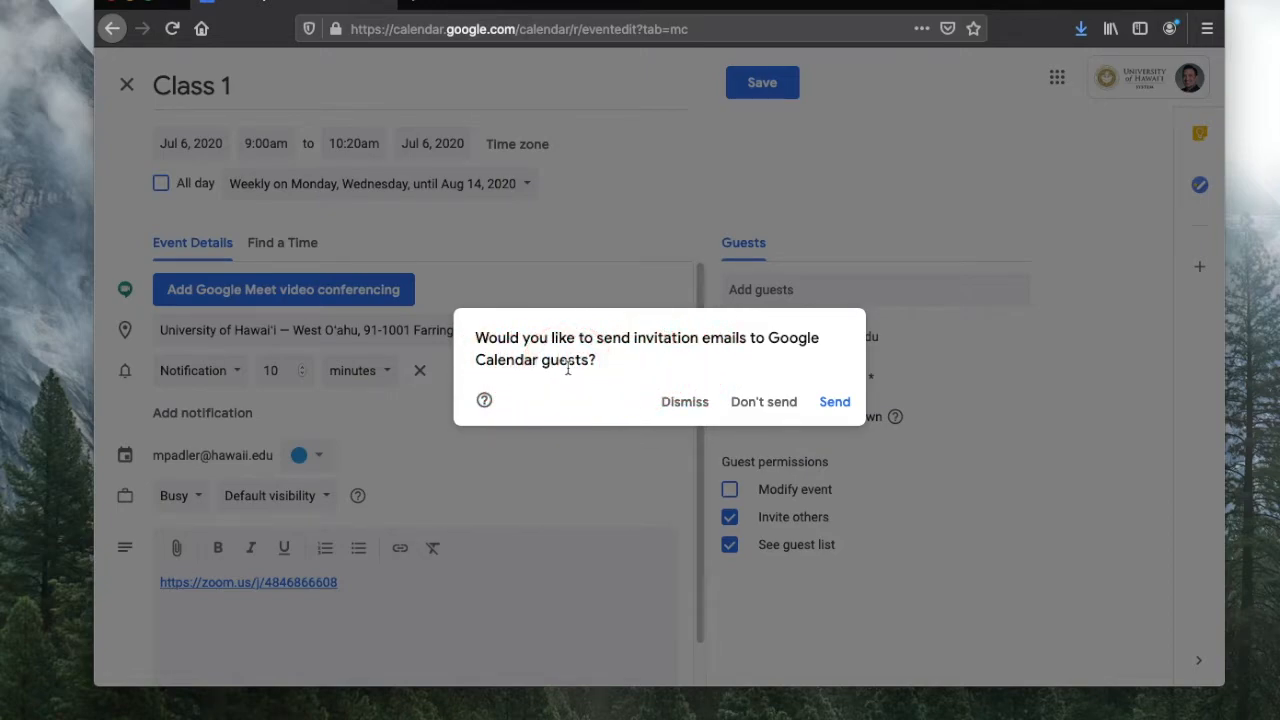
{"action": "left_click", "coordinate": [833, 402]}
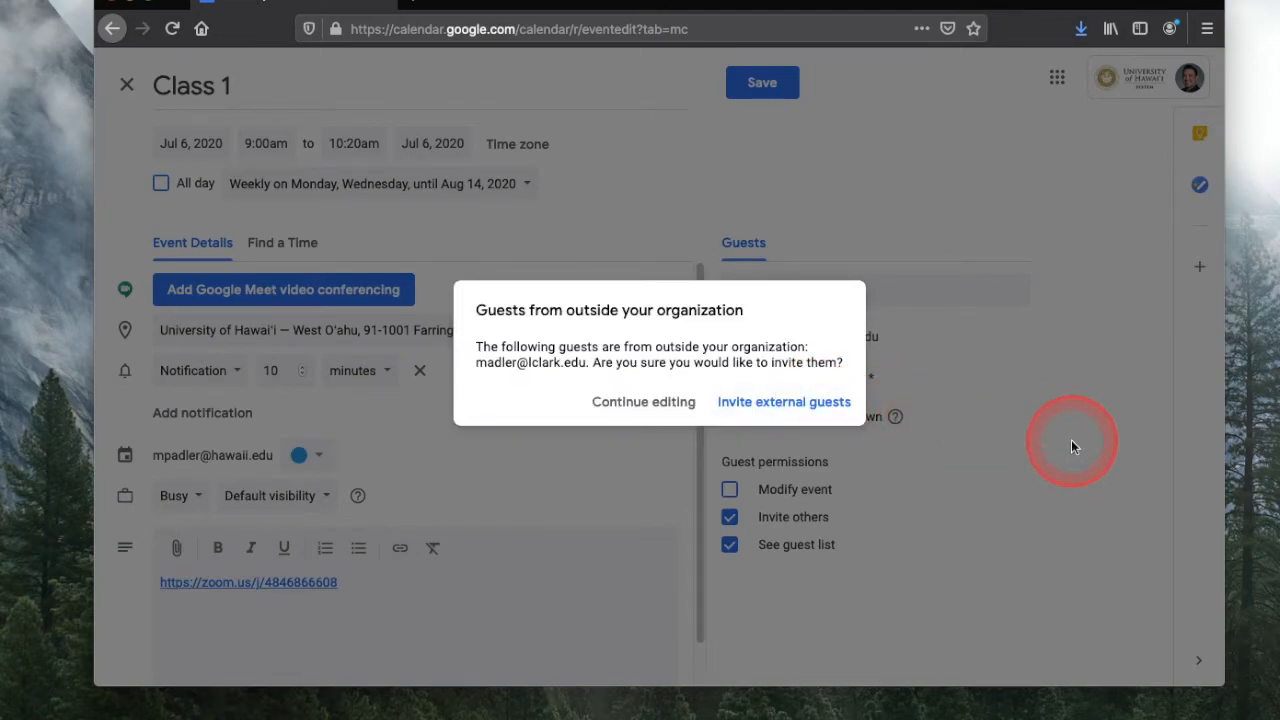
{"action": "left_click", "coordinate": [768, 402]}
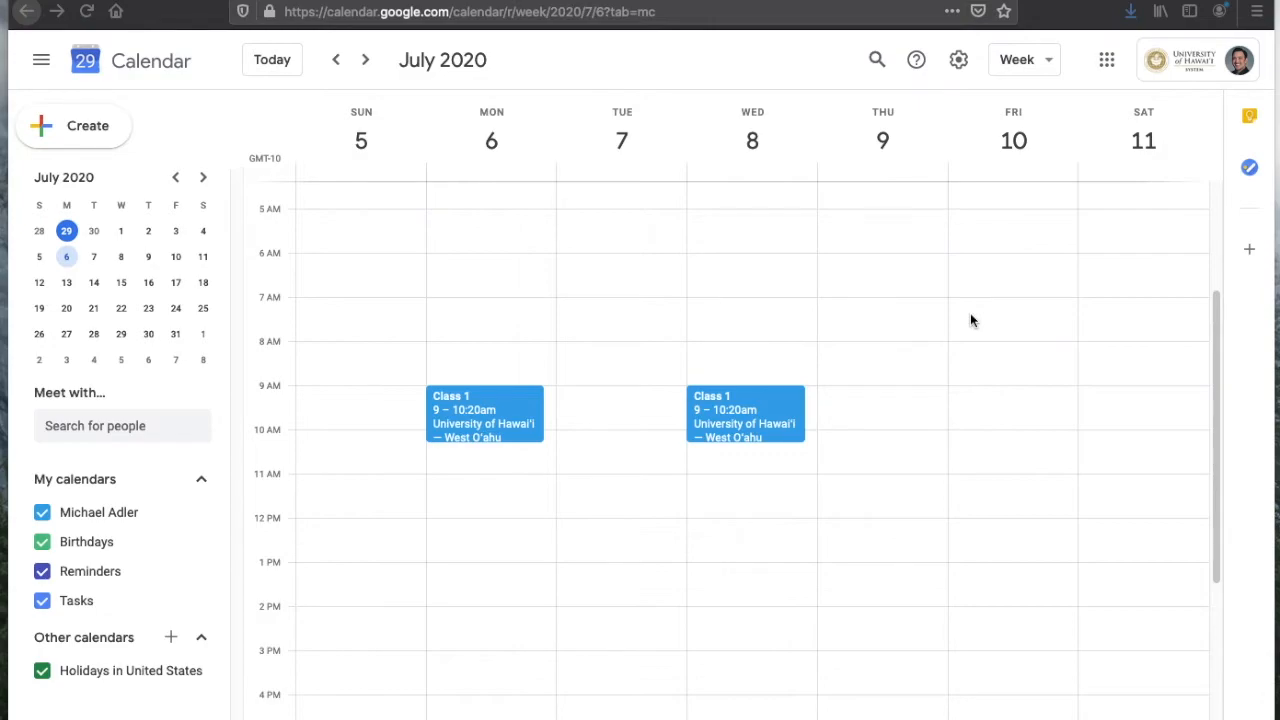
Add a task titled "Read chp. 1" to the My Tasks list
{"action": "left_click", "coordinate": [1251, 170]}
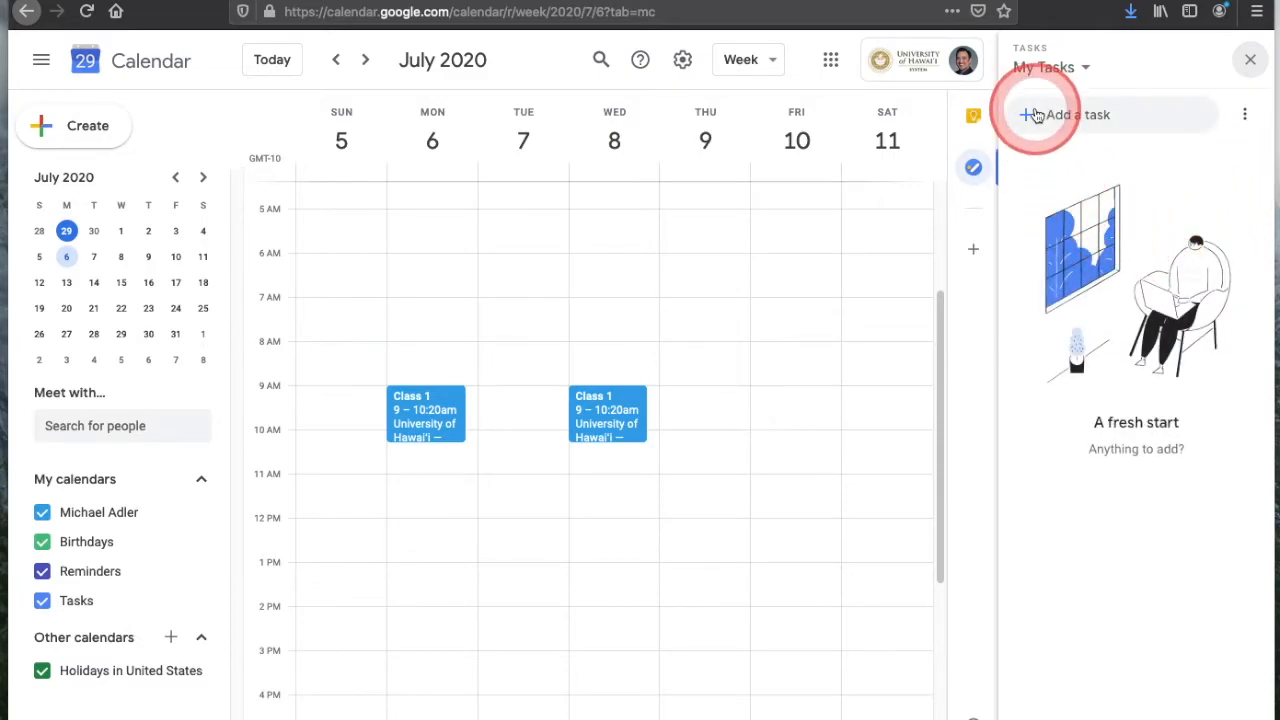
{"action": "left_click", "coordinate": [1036, 116]}
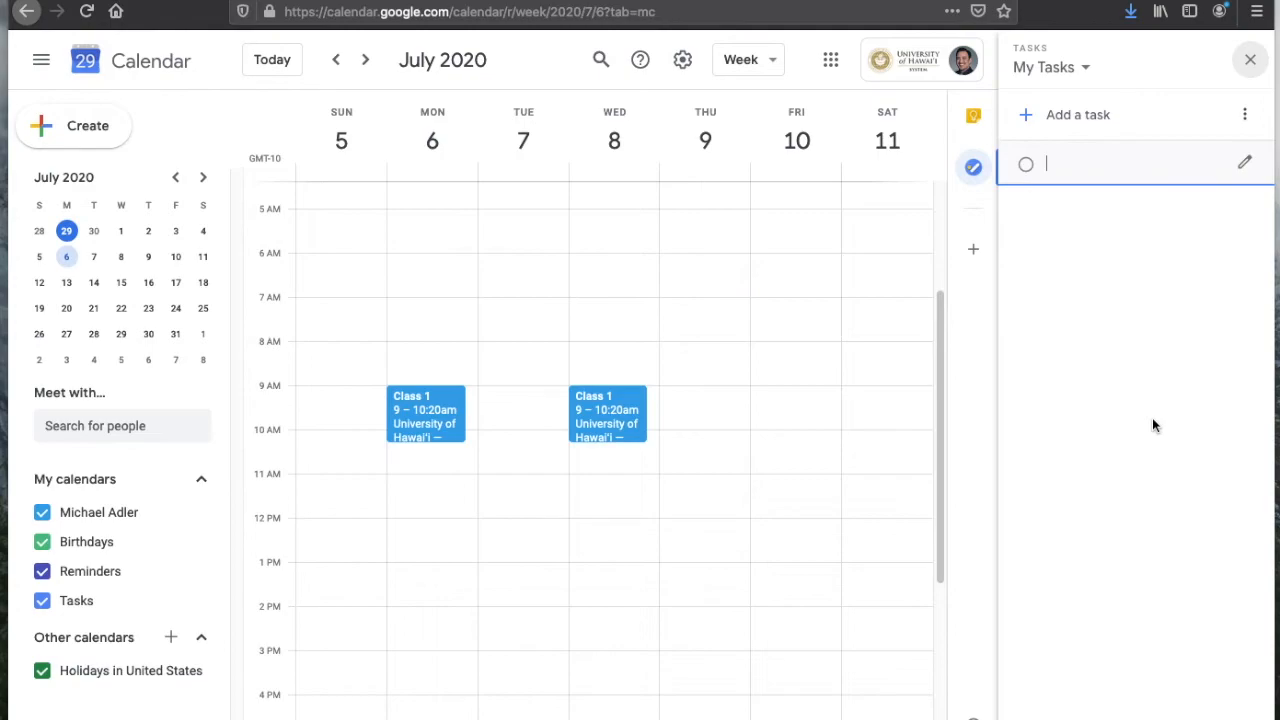
{"action": "left_click", "coordinate": [1153, 420]}
{"action": "type", "text": "Read chp. 1"}
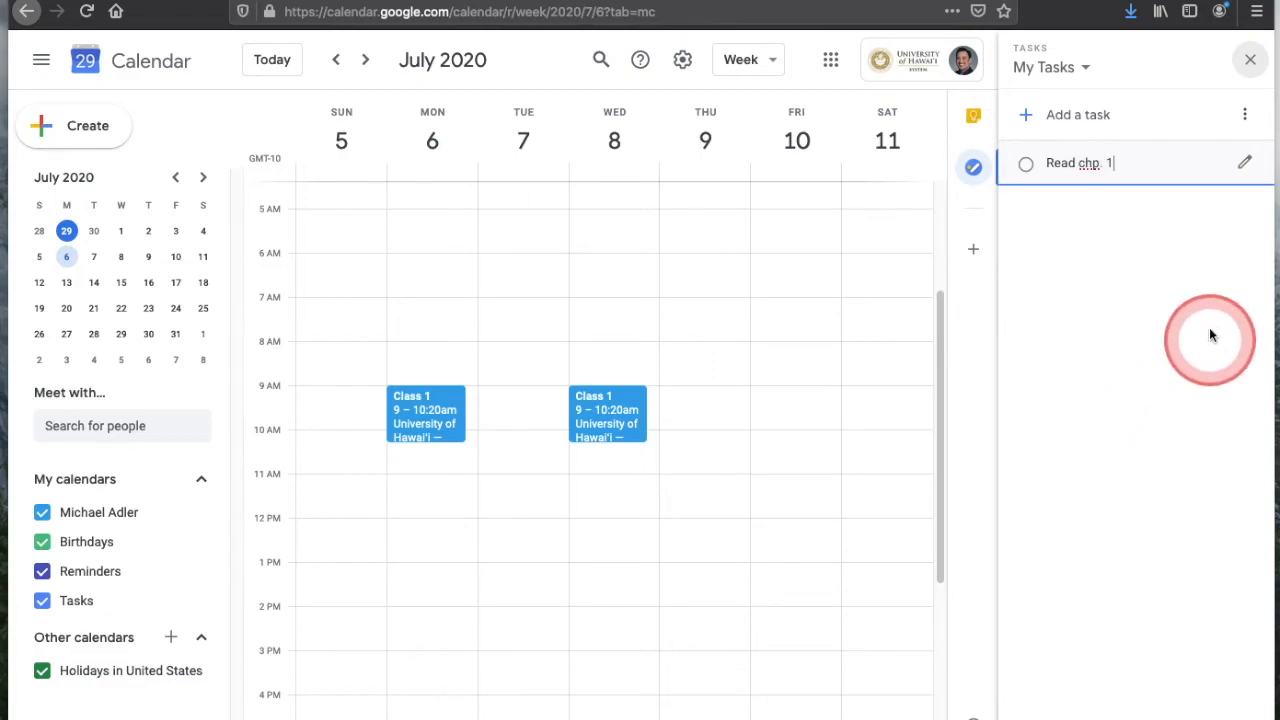
Schedule the "Read chp. 1" task for July 6, 2020 at 9 am
{"action": "left_click", "coordinate": [1246, 166]}
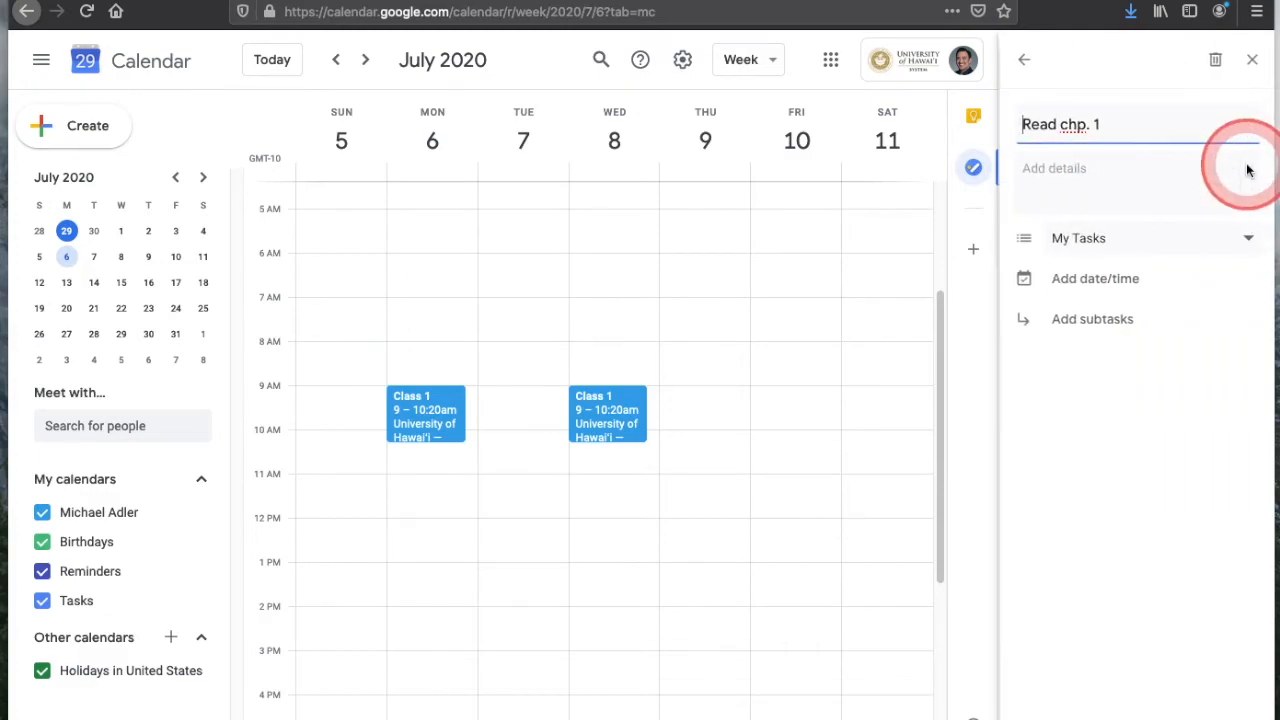
{"action": "left_click", "coordinate": [1137, 277]}
{"action": "left_click", "coordinate": [1237, 116]}
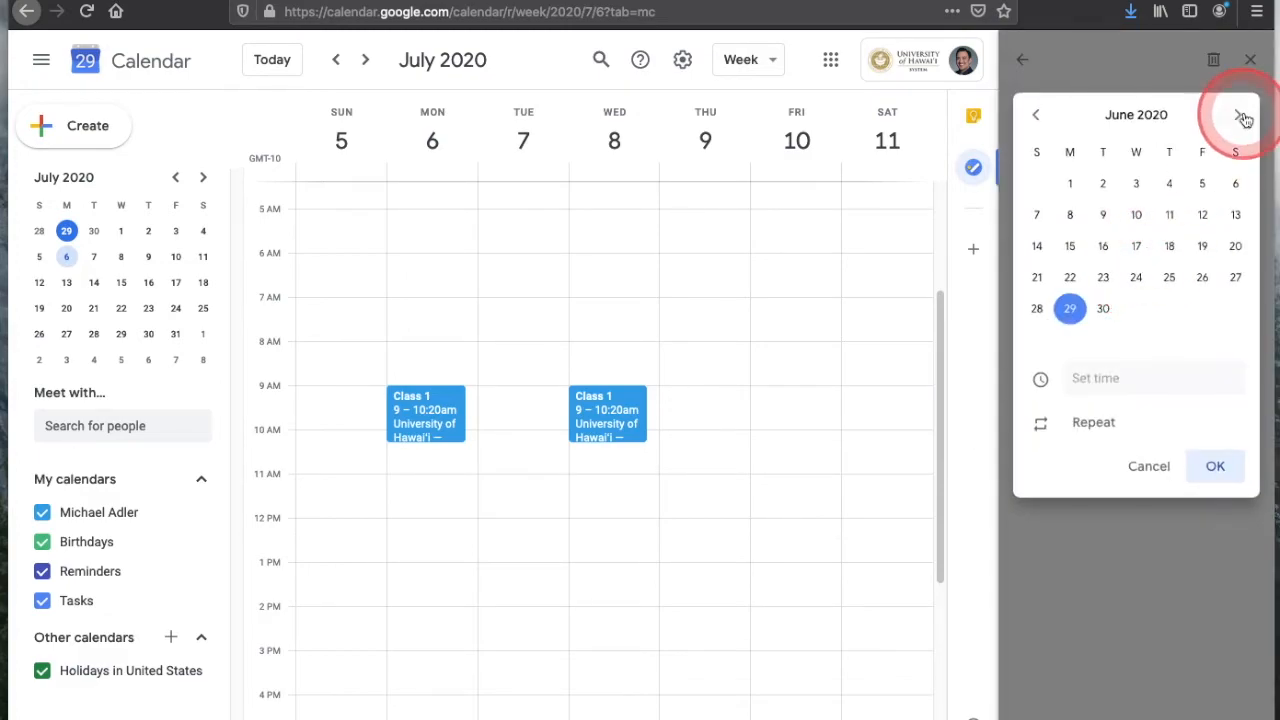
{"action": "left_click", "coordinate": [1075, 222]}
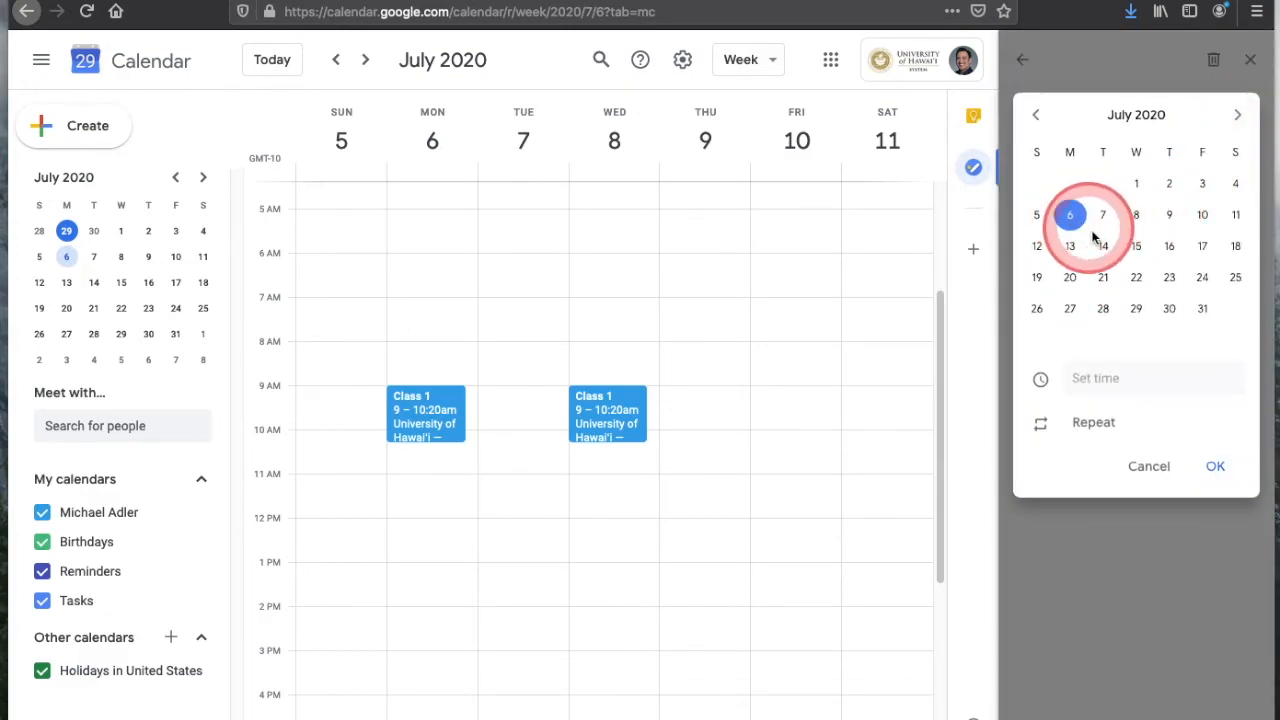
{"action": "left_click", "coordinate": [1136, 380]}
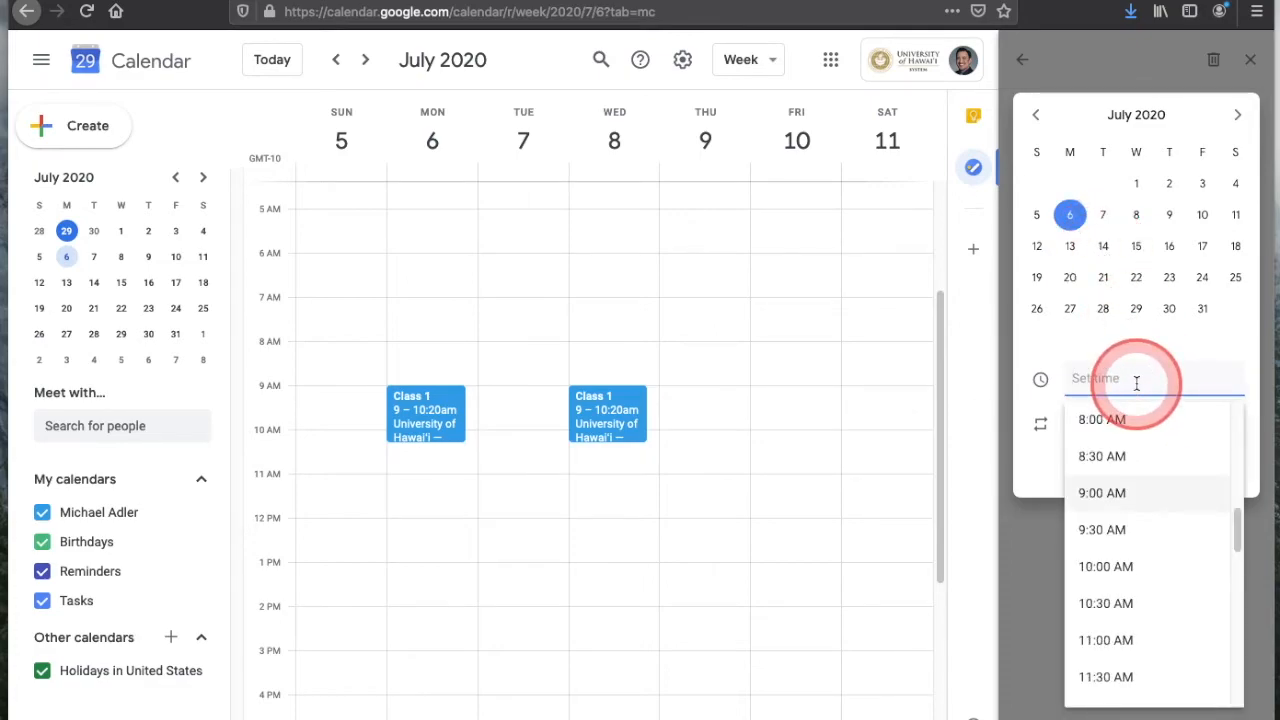
{"action": "type", "text": "9 am"}
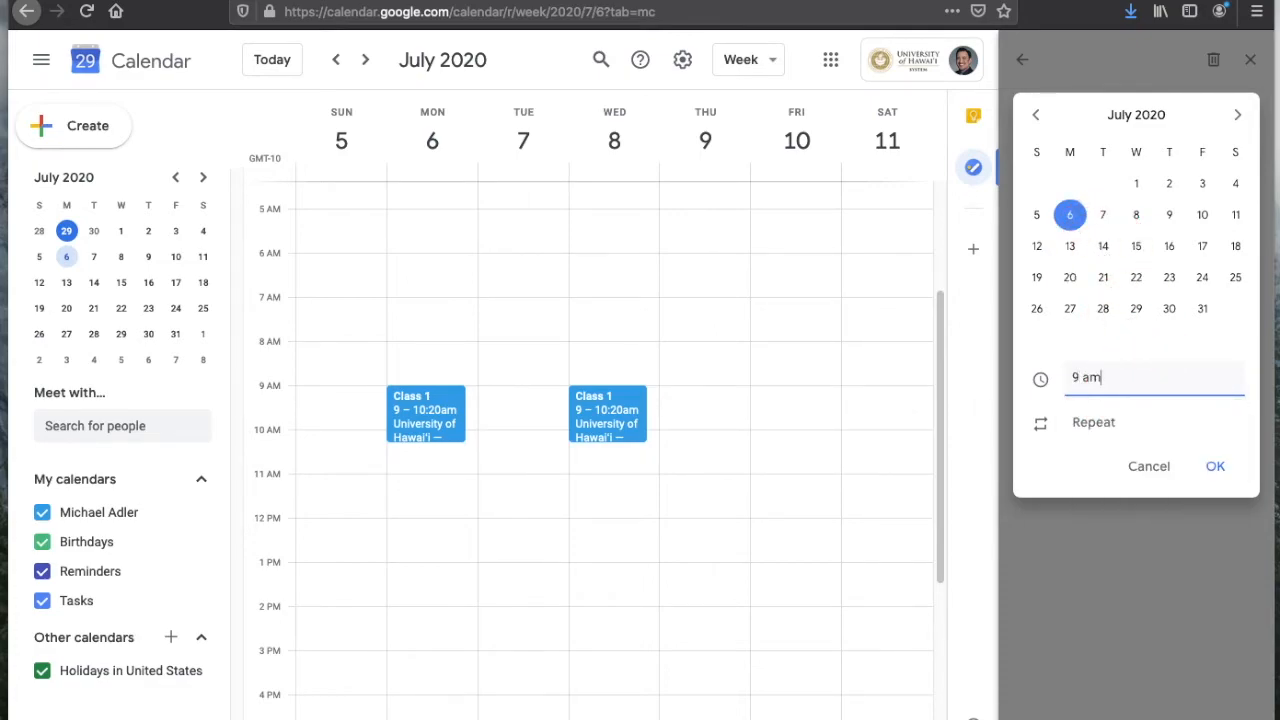
{"action": "left_click", "coordinate": [1216, 474]}
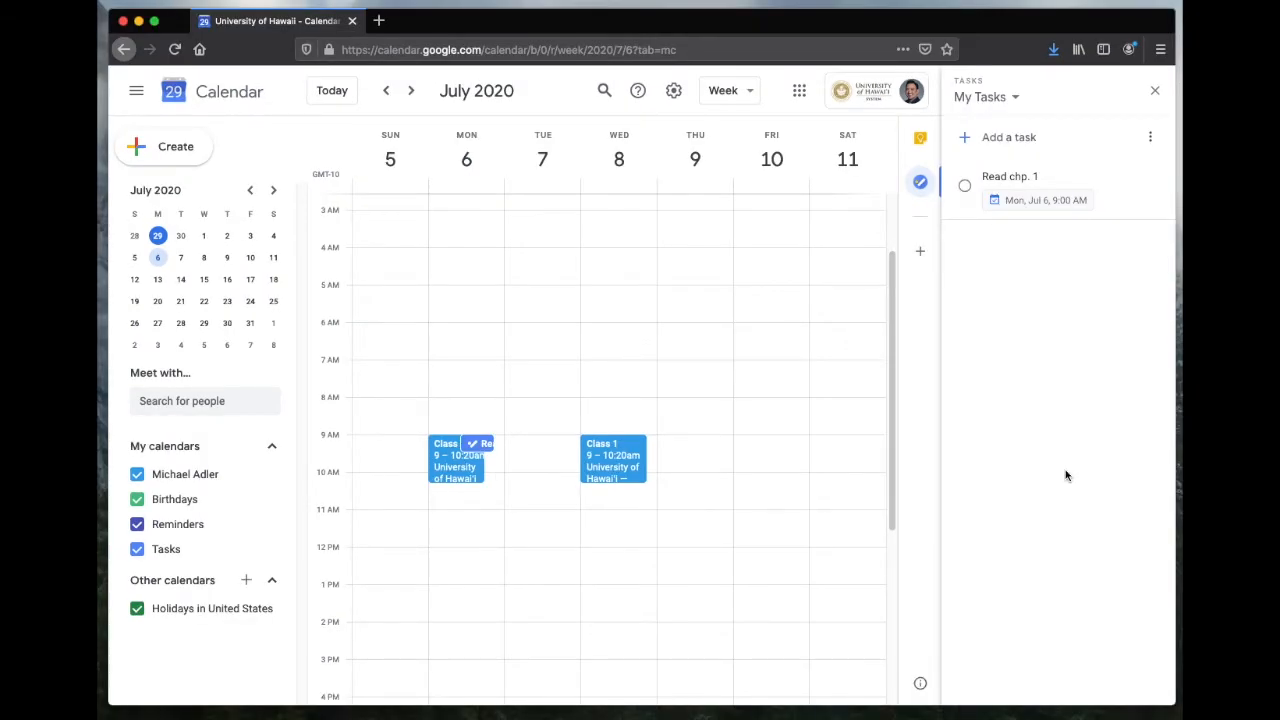
View the details of the "Read chp. 1" task from its calendar entry on Monday, July 6
{"action": "left_click", "coordinate": [495, 442]}
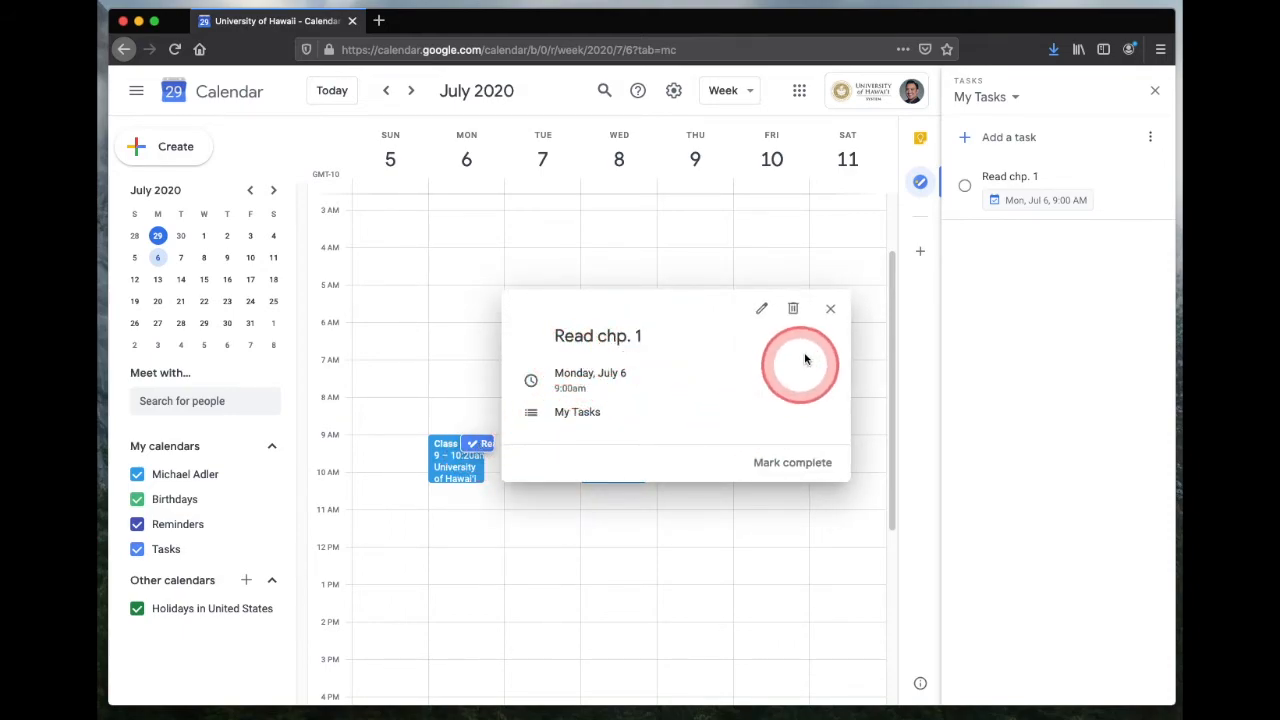
{"action": "left_click", "coordinate": [830, 308]}
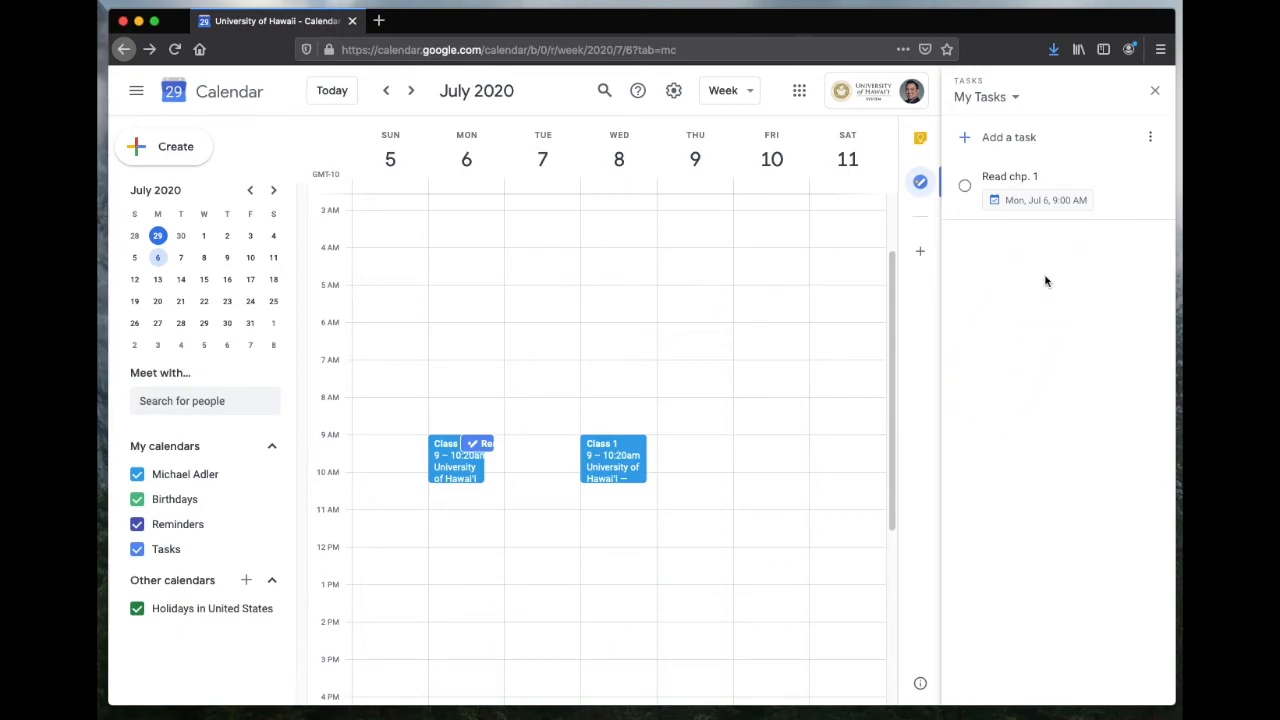
Mark the "Read chp. 1" task as complete and expand the list of completed tasks
{"action": "left_click", "coordinate": [972, 188]}
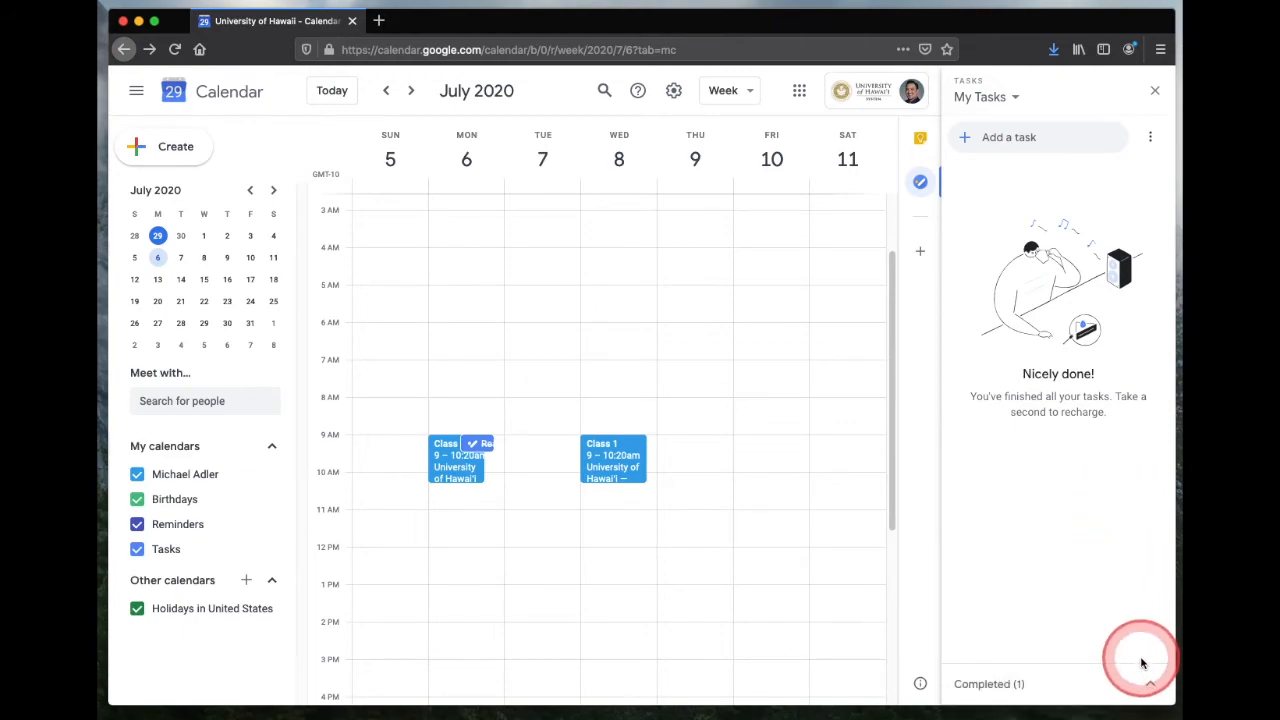
{"action": "left_click", "coordinate": [1150, 687]}
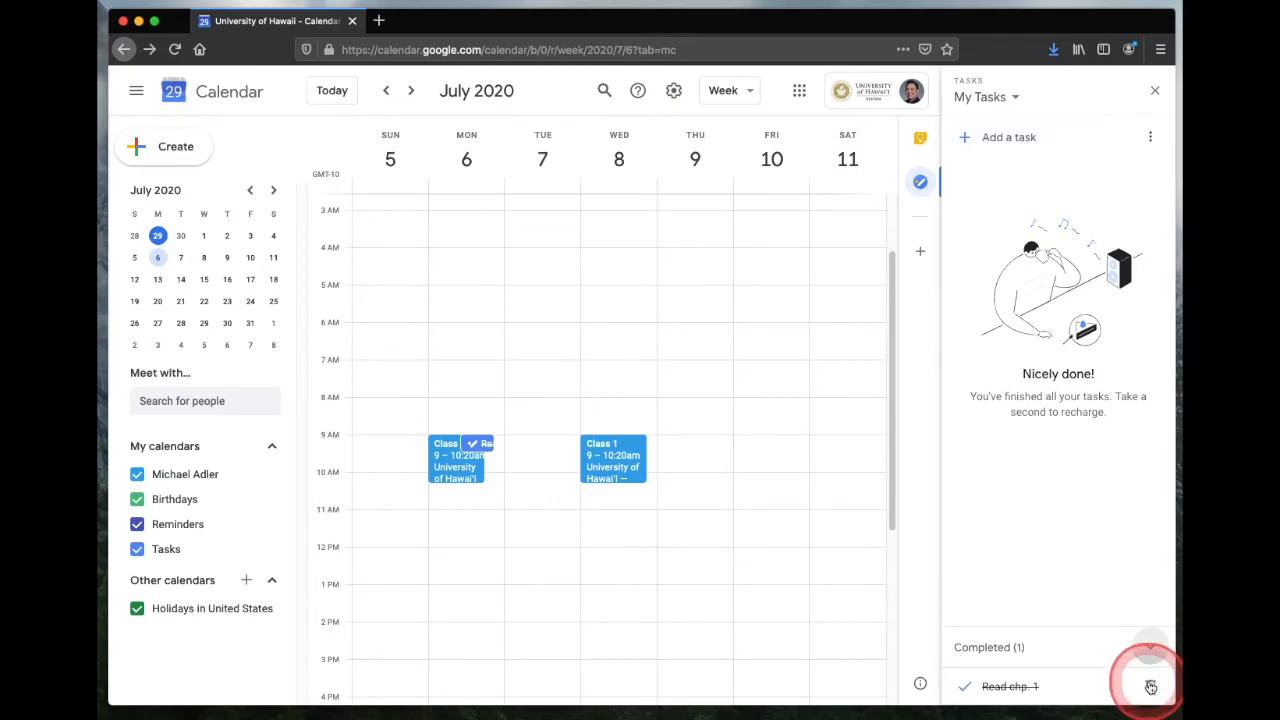